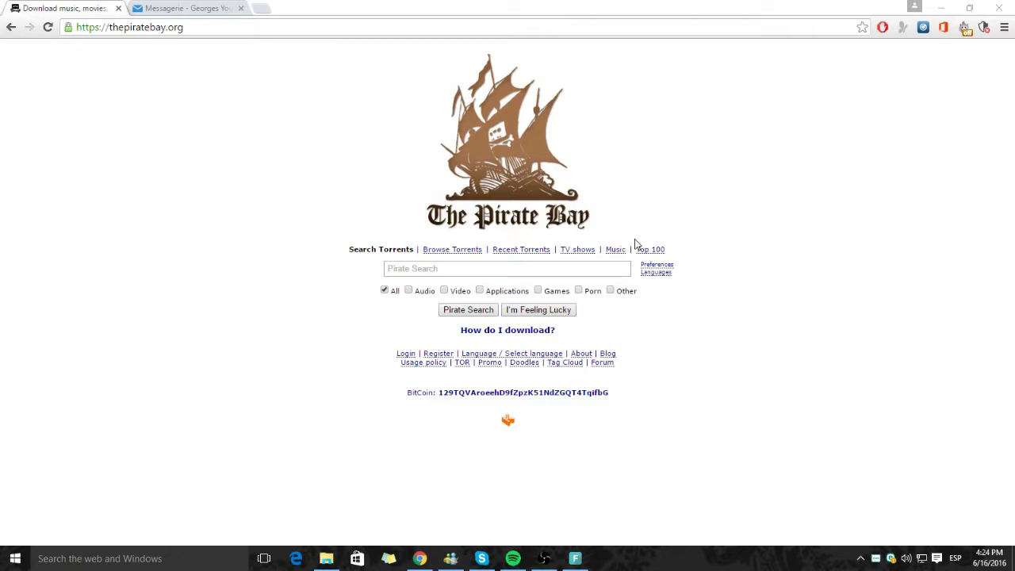
Step: Enter 'ios 10' in the Pirate Bay search box from the earlier-search suggestions
{"action": "left_click", "coordinate": [508, 272]}
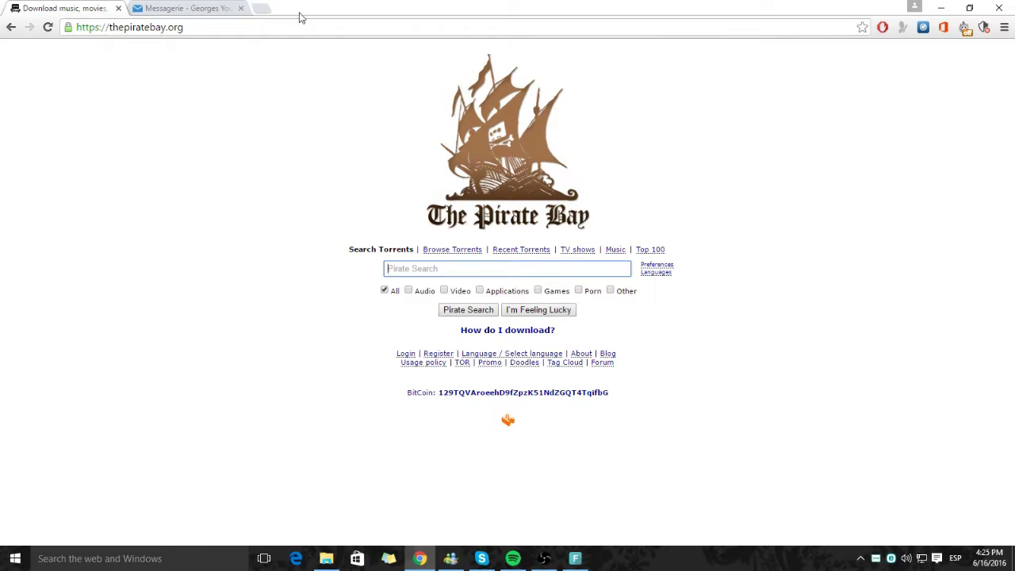
{"action": "left_click", "coordinate": [399, 268]}
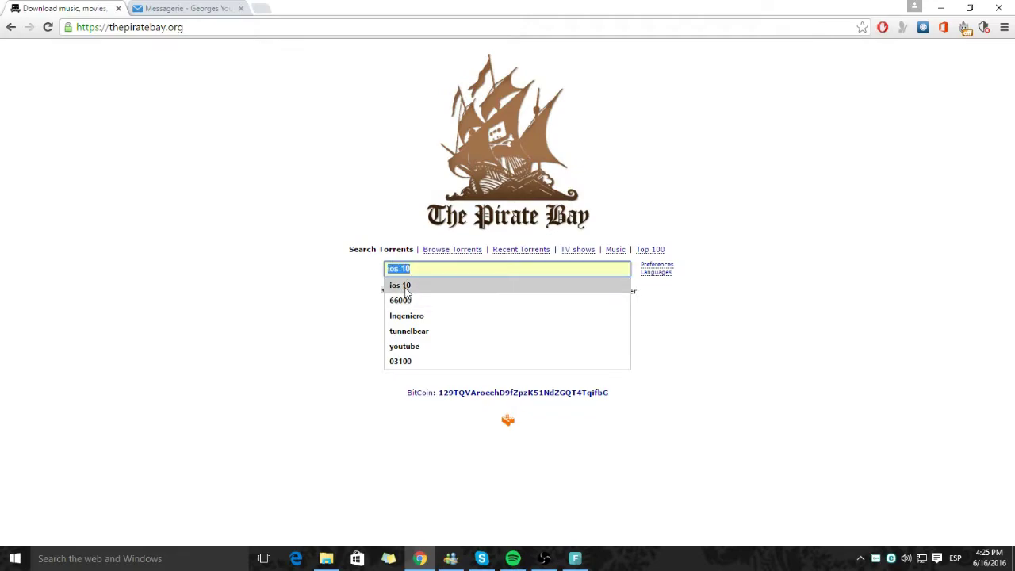
{"action": "left_click", "coordinate": [399, 286]}
Step: Search for 'ios 10' and fetch the iOS_10_watchOS_3_beta_OTA_configuration_profile.mobileconfig torrent via its magnet link
{"action": "key", "text": "Return"}
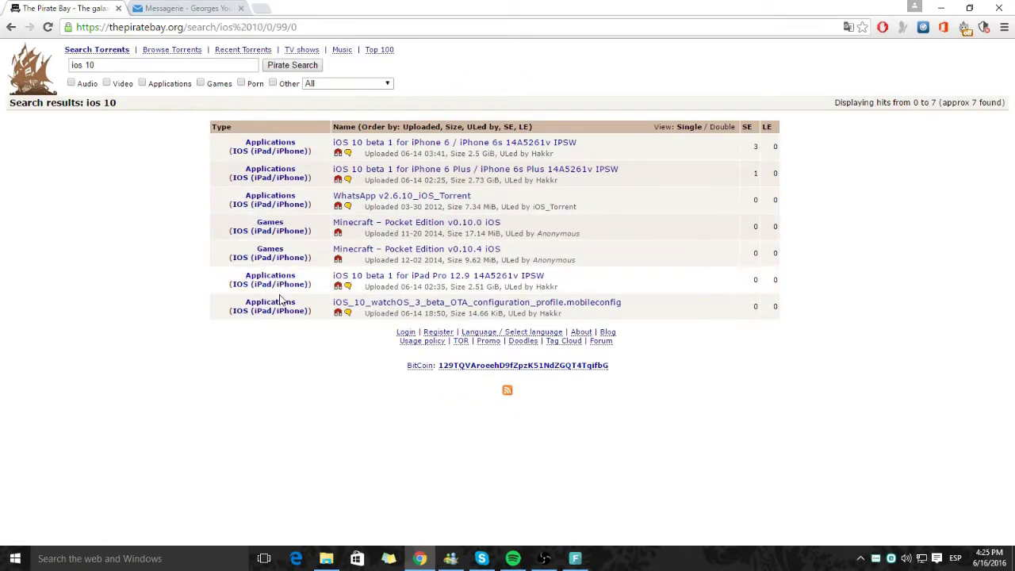
{"action": "left_click", "coordinate": [433, 305]}
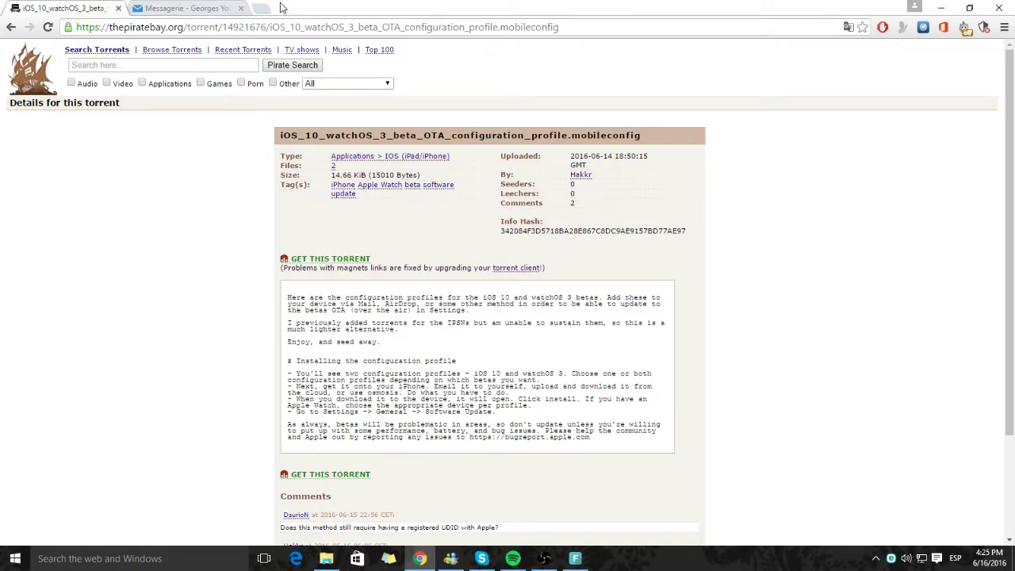
{"action": "left_click", "coordinate": [302, 262]}
Step: Delete the already-listed iOS 10/watchOS 3 profile torrent from µTorrent, then re-fetch its magnet link
{"action": "left_click", "coordinate": [484, 241]}
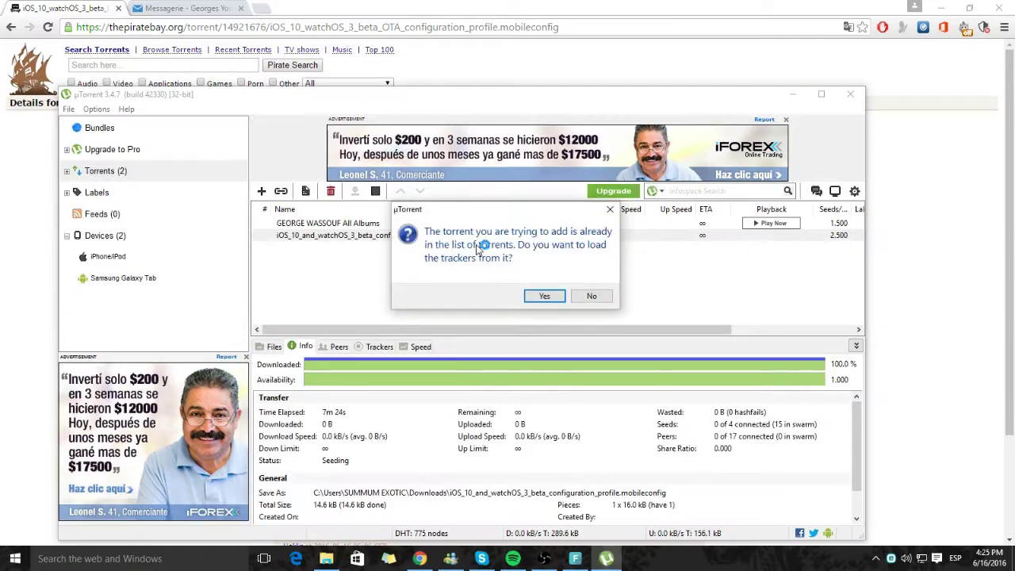
{"action": "left_click", "coordinate": [558, 297]}
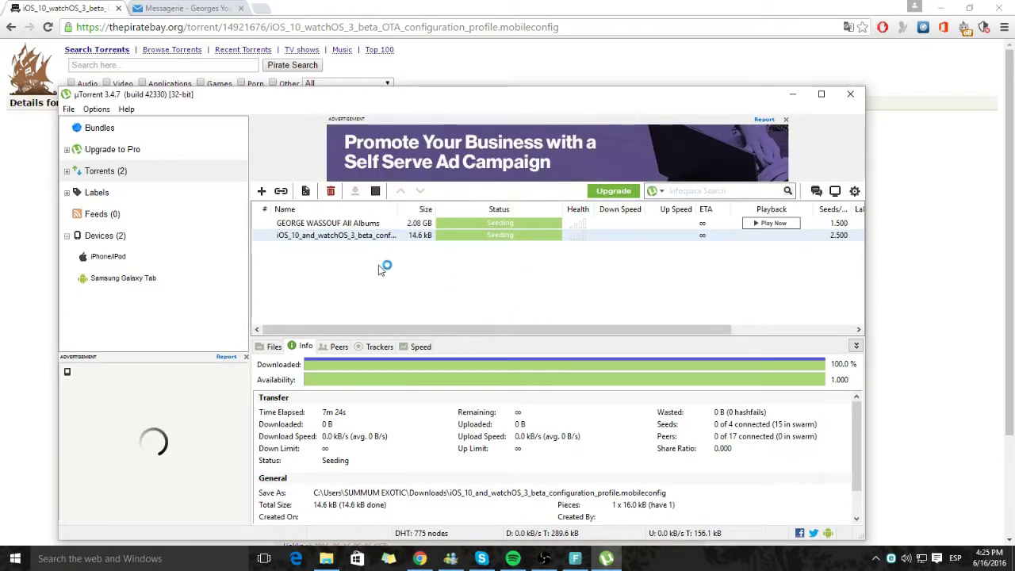
{"action": "left_click", "coordinate": [367, 235]}
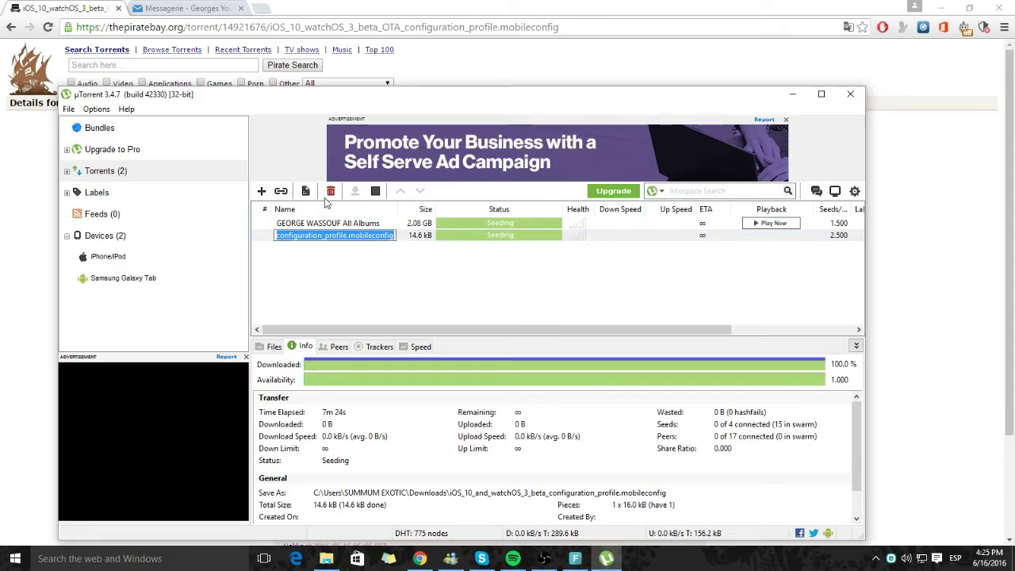
{"action": "left_click", "coordinate": [330, 191]}
{"action": "left_click", "coordinate": [544, 289]}
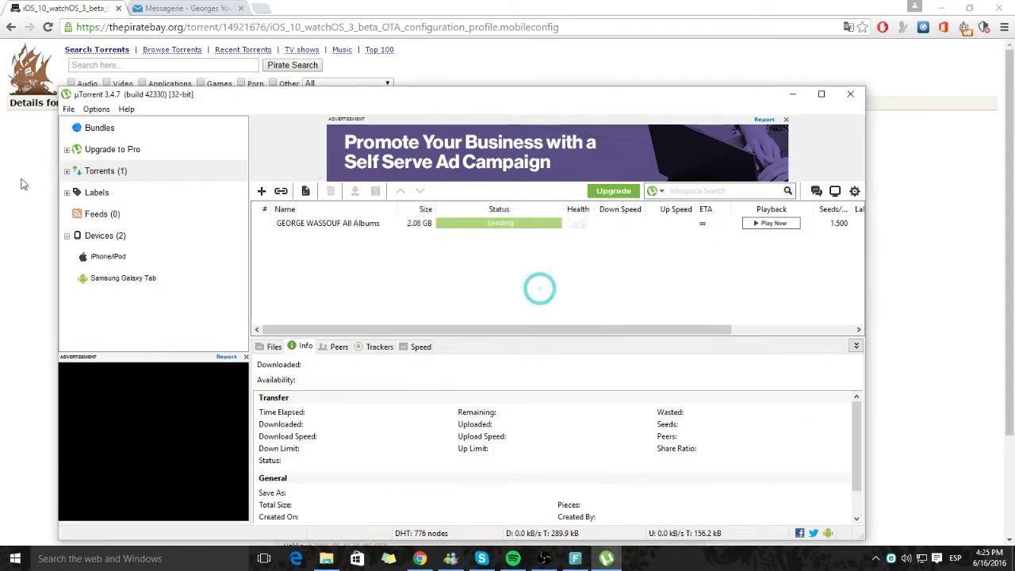
{"action": "left_click", "coordinate": [19, 190]}
{"action": "left_click", "coordinate": [341, 262]}
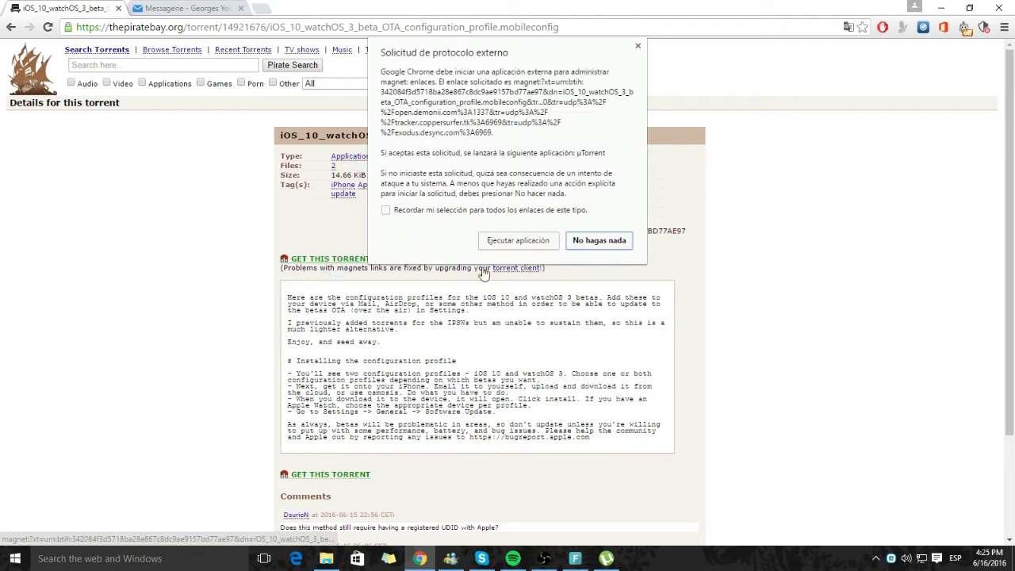
Step: Add the profile torrent to µTorrent with iOS_10_beta_Config unchecked, keeping only the watchOS 3 profile
{"action": "left_click", "coordinate": [512, 244]}
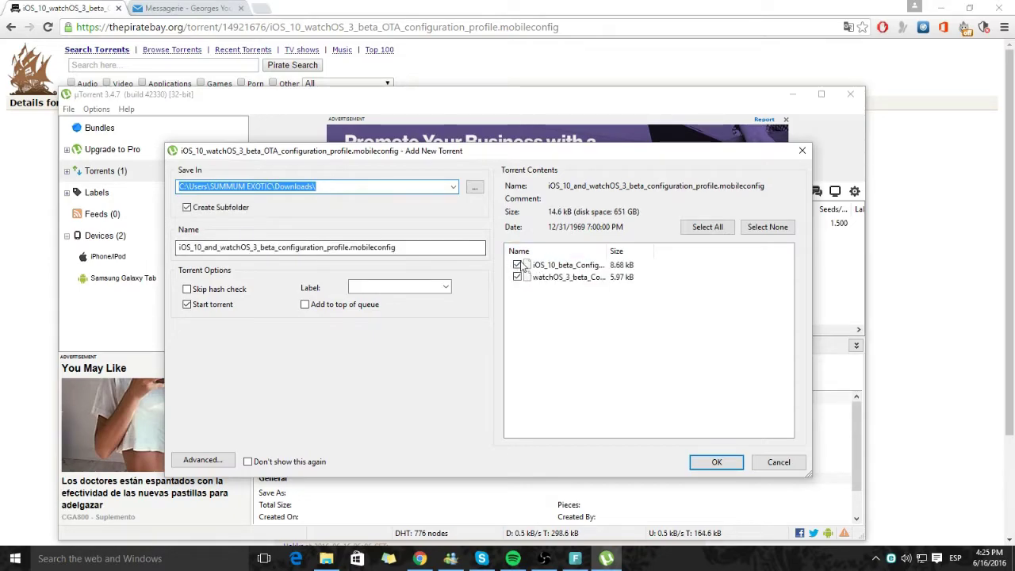
{"action": "left_click", "coordinate": [518, 265]}
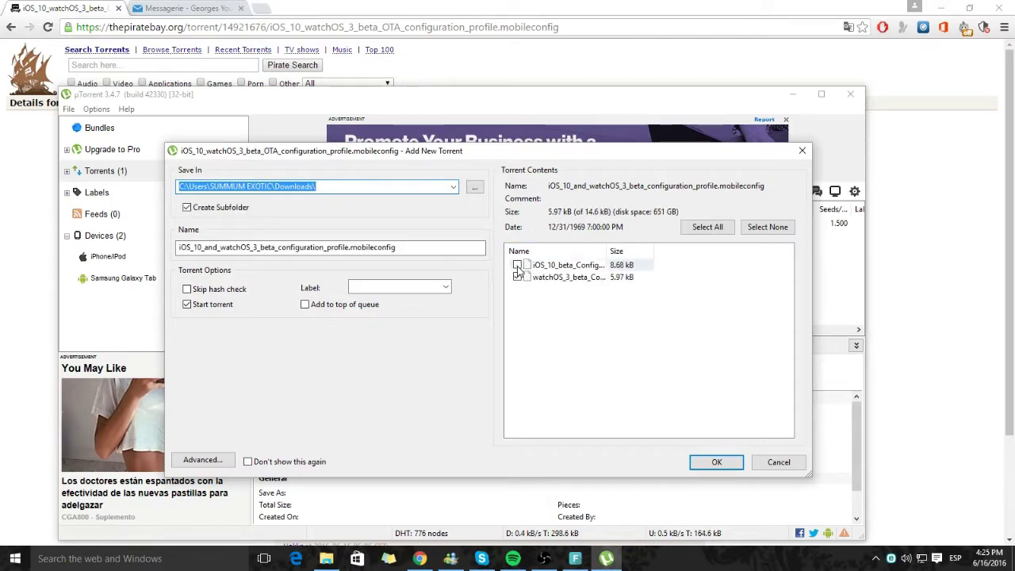
{"action": "left_click", "coordinate": [716, 464]}
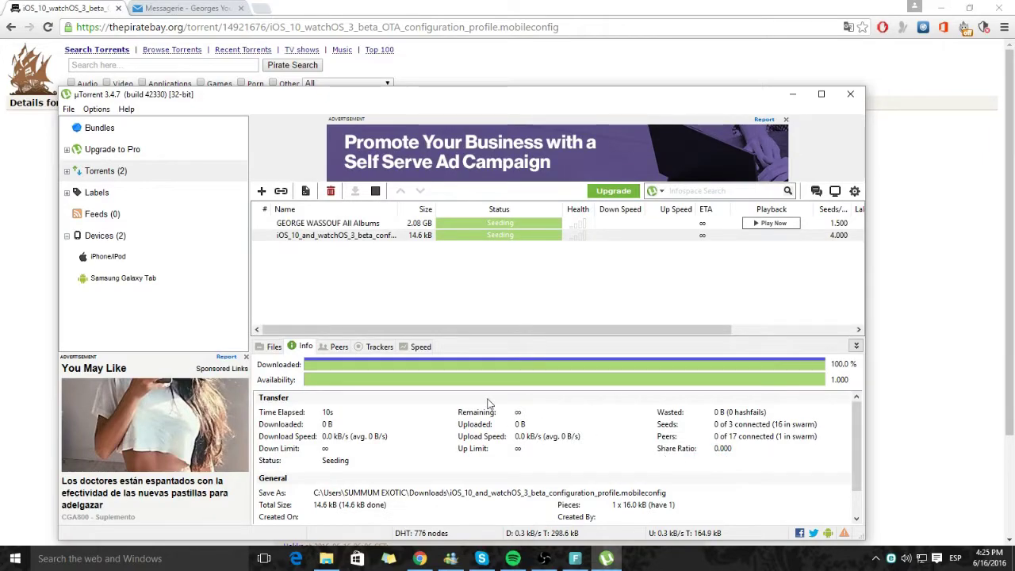
Step: Close µTorrent and start a new message in Outlook.com
{"action": "left_click", "coordinate": [789, 94]}
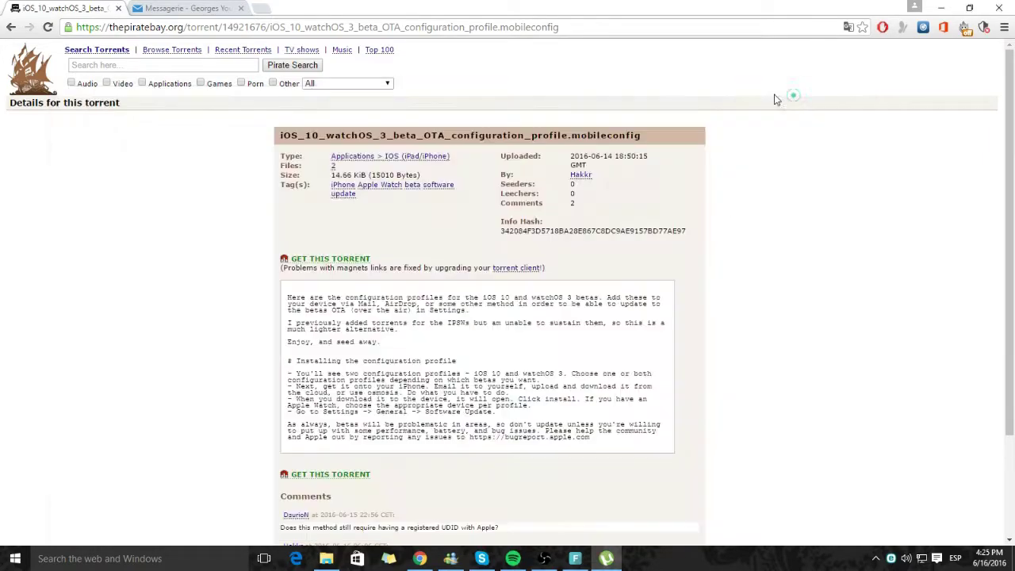
{"action": "left_click", "coordinate": [171, 8]}
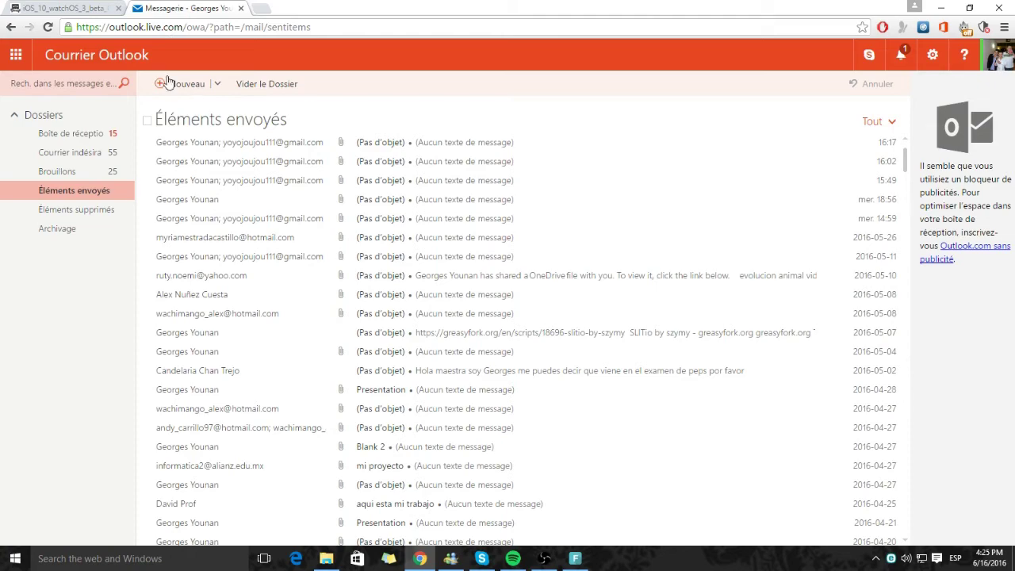
{"action": "left_click", "coordinate": [196, 92]}
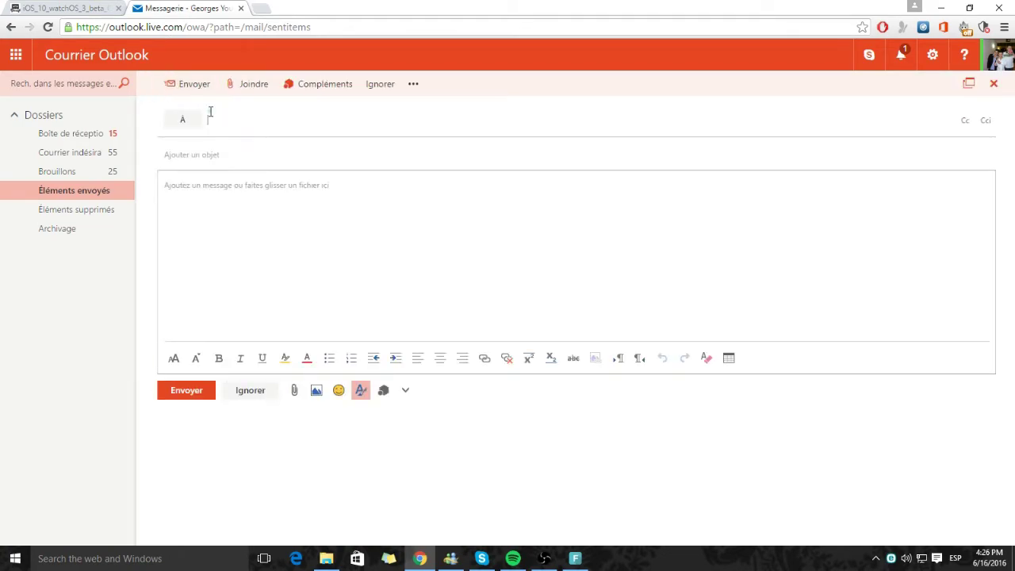
Step: Address the message to the user's own two accounts and bring up the attachment options
{"action": "left_click", "coordinate": [210, 115]}
{"action": "left_click", "coordinate": [277, 173]}
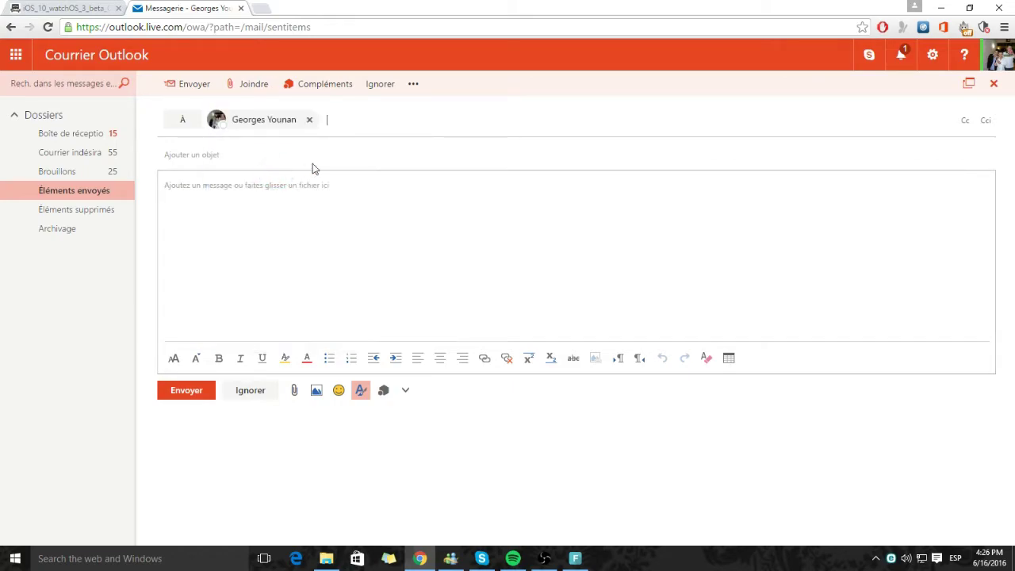
{"action": "type", "text": "yoyo"}
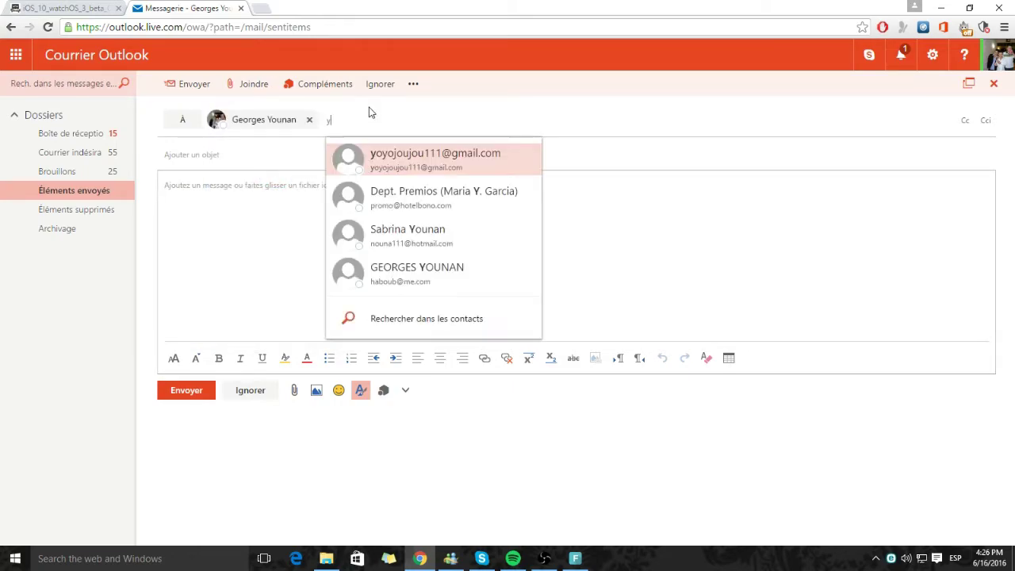
{"action": "left_click", "coordinate": [396, 161]}
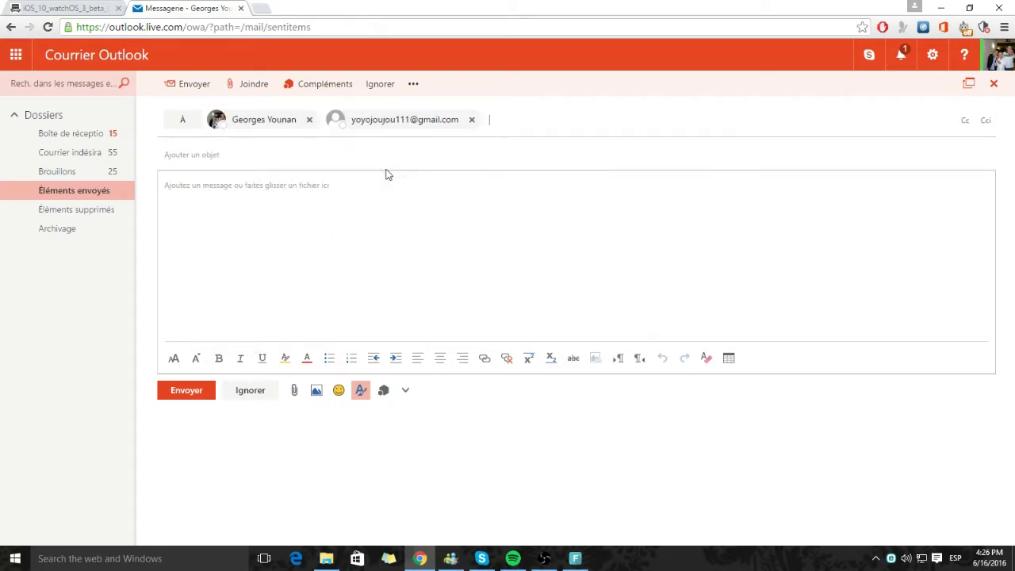
{"action": "left_click", "coordinate": [254, 86]}
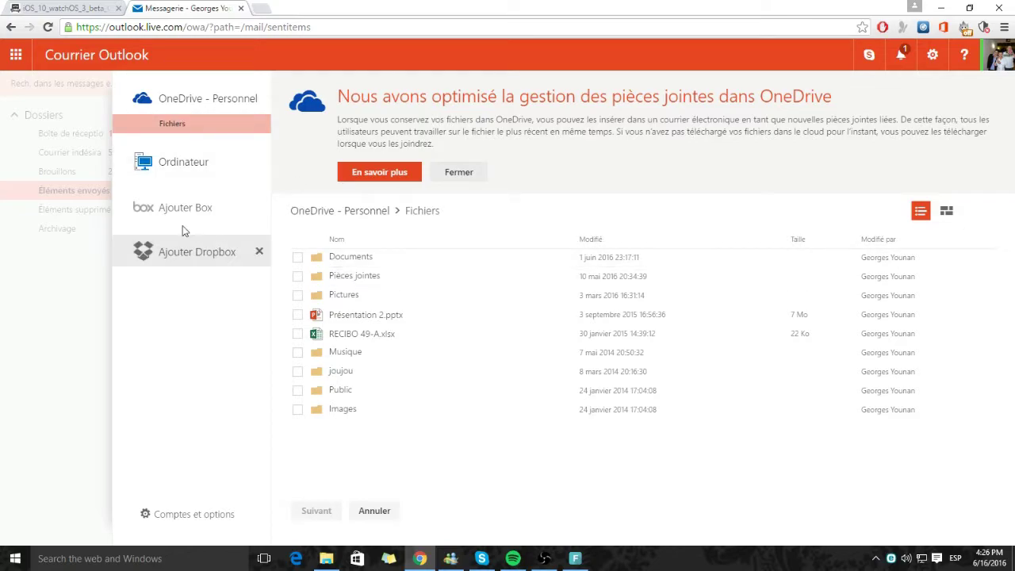
Step: Choose the watchOS 3 beta profile from the beta profiles folder in Downloads on this computer
{"action": "left_click", "coordinate": [190, 165]}
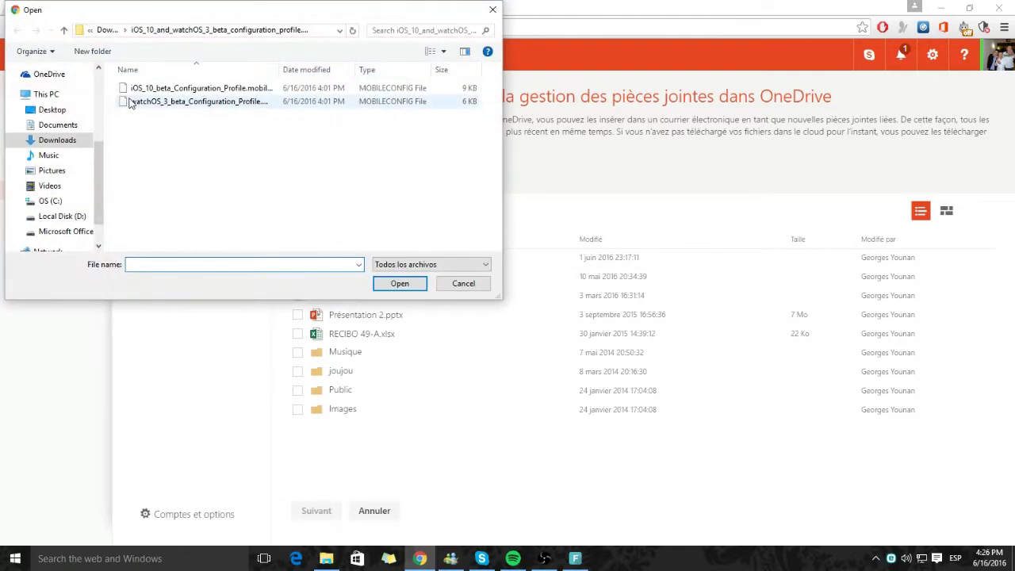
{"action": "left_click", "coordinate": [58, 142]}
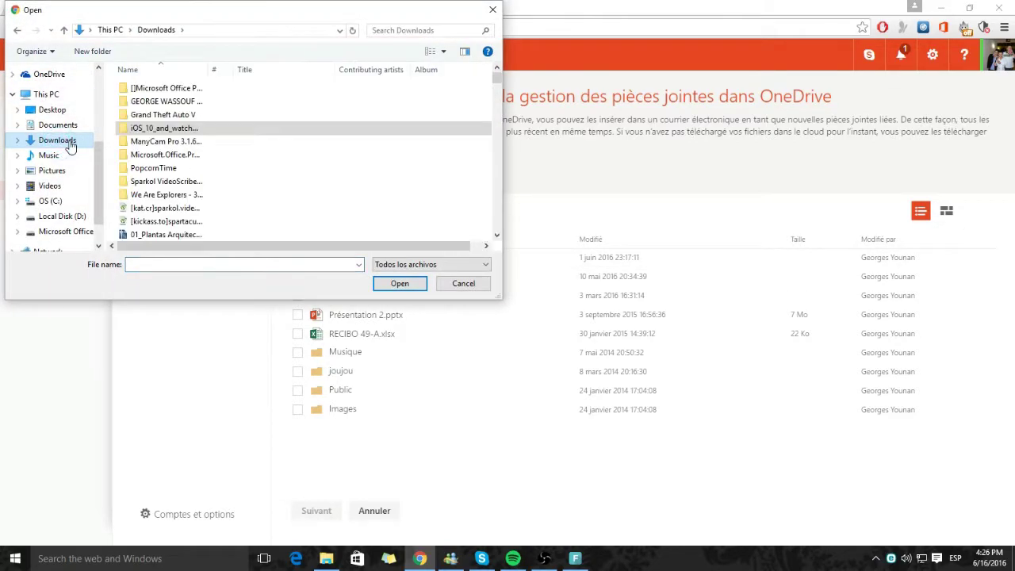
{"action": "left_click", "coordinate": [175, 132]}
{"action": "double_click", "coordinate": [176, 136]}
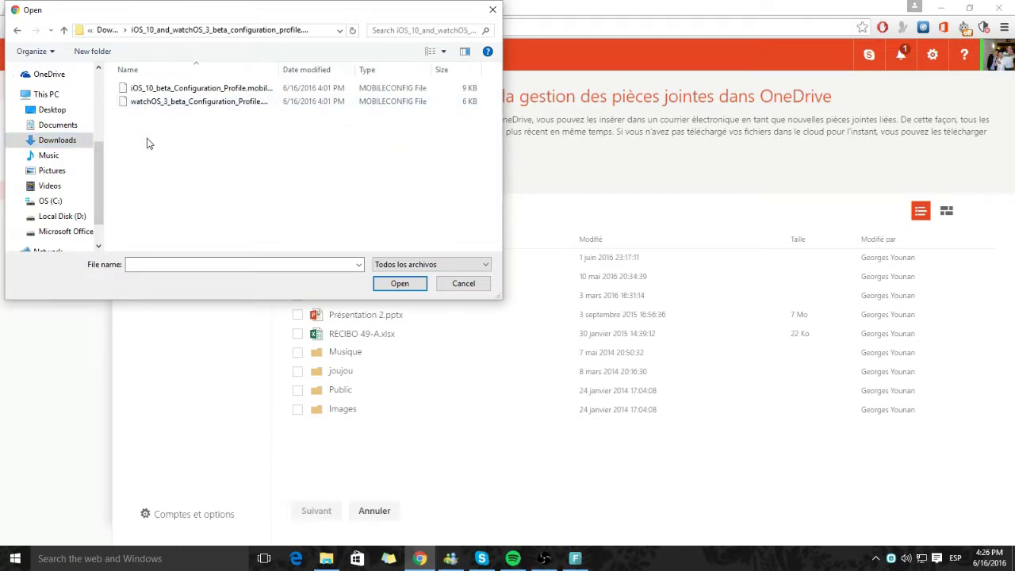
{"action": "key", "text": "ctrl+a"}
{"action": "left_click", "coordinate": [154, 127]}
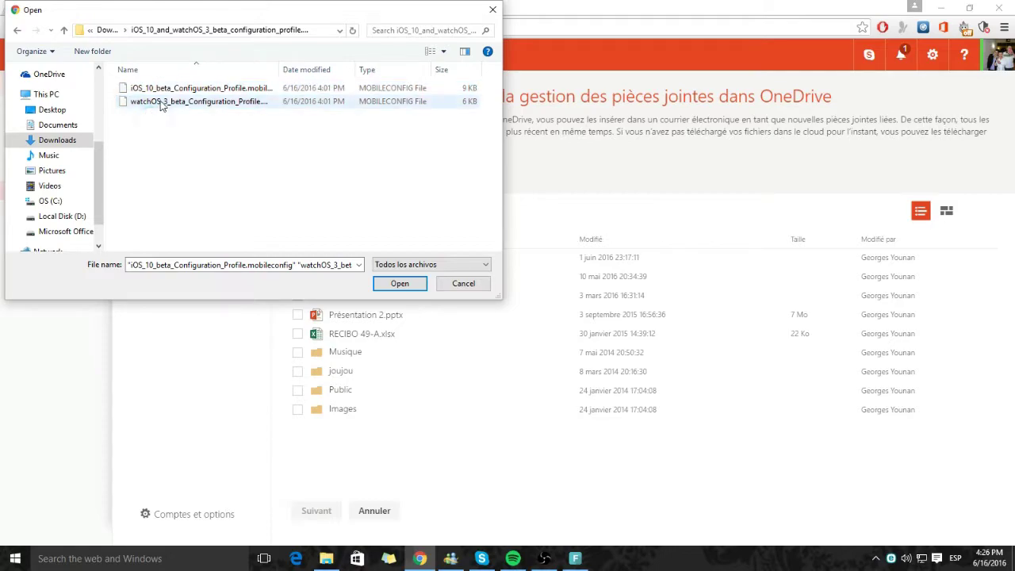
{"action": "left_click", "coordinate": [161, 104]}
{"action": "left_click", "coordinate": [400, 283]}
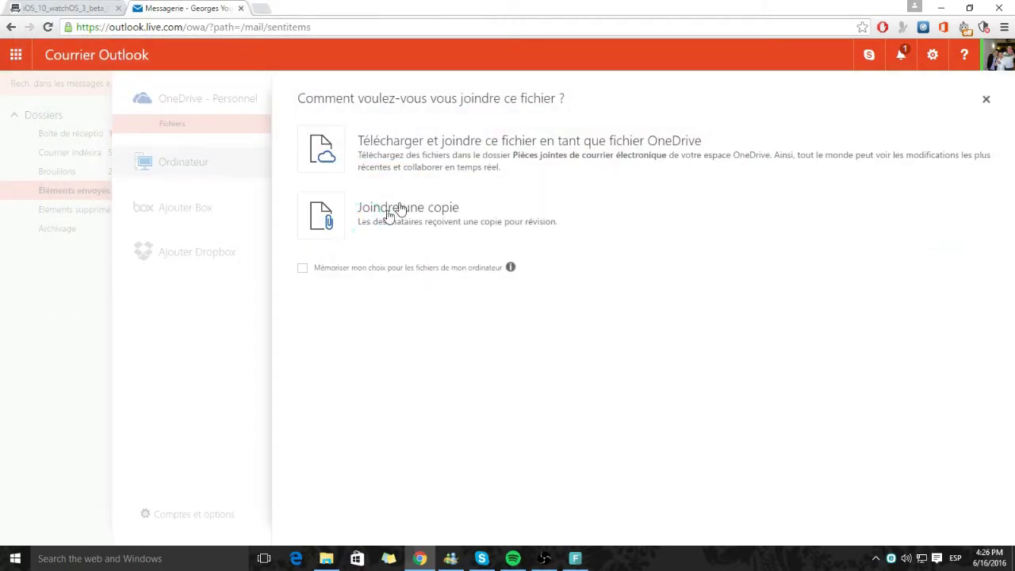
Step: Attach a copy of the profile and send the email without a subject
{"action": "left_click", "coordinate": [389, 211]}
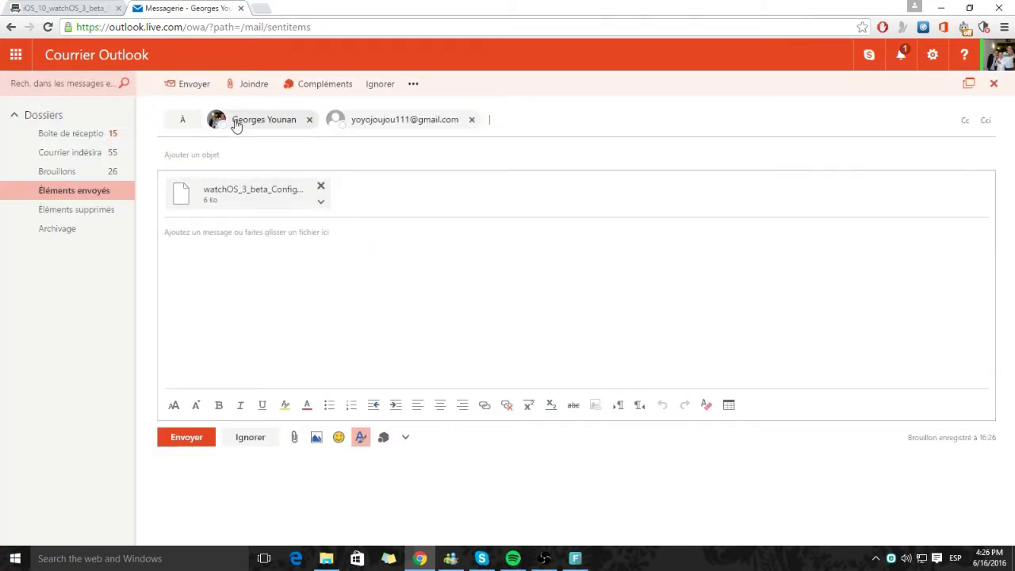
{"action": "left_click", "coordinate": [198, 85]}
{"action": "left_click", "coordinate": [449, 316]}
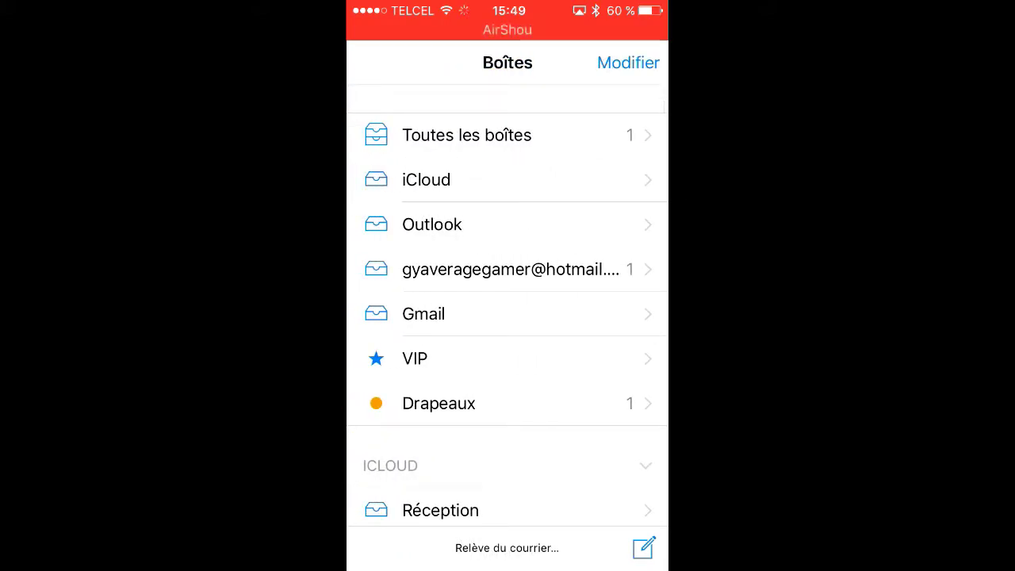
Step: Open the Outlook inbox in iOS Mail, refresh it three times, and open the new subjectless message
{"action": "left_click", "coordinate": [432, 225]}
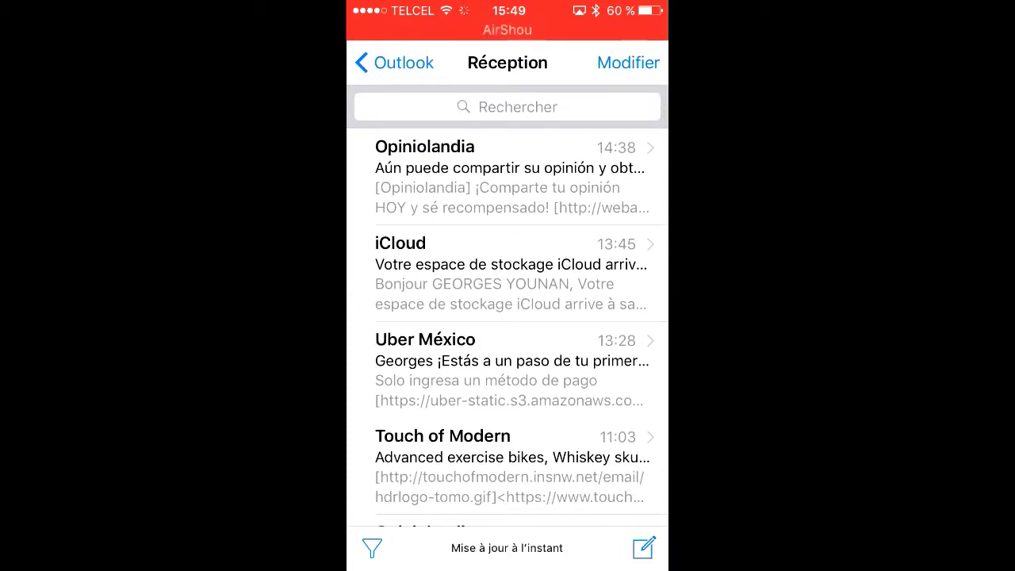
{"action": "left_click_drag", "start_coordinate": [508, 238], "coordinate": [507, 410]}
{"action": "left_click_drag", "start_coordinate": [508, 238], "coordinate": [507, 326]}
{"action": "left_click_drag", "start_coordinate": [507, 238], "coordinate": [508, 323]}
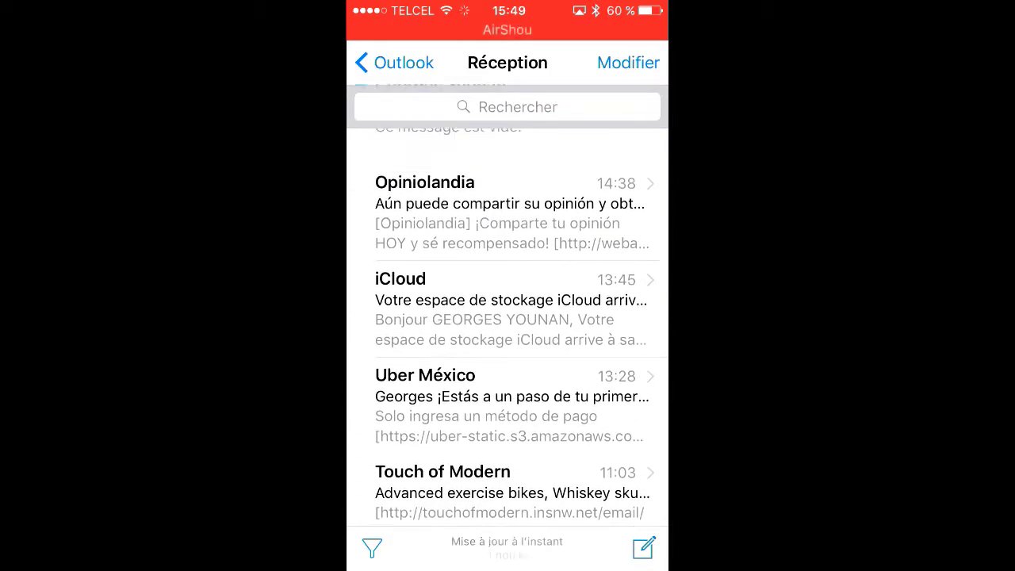
{"action": "left_click", "coordinate": [507, 176]}
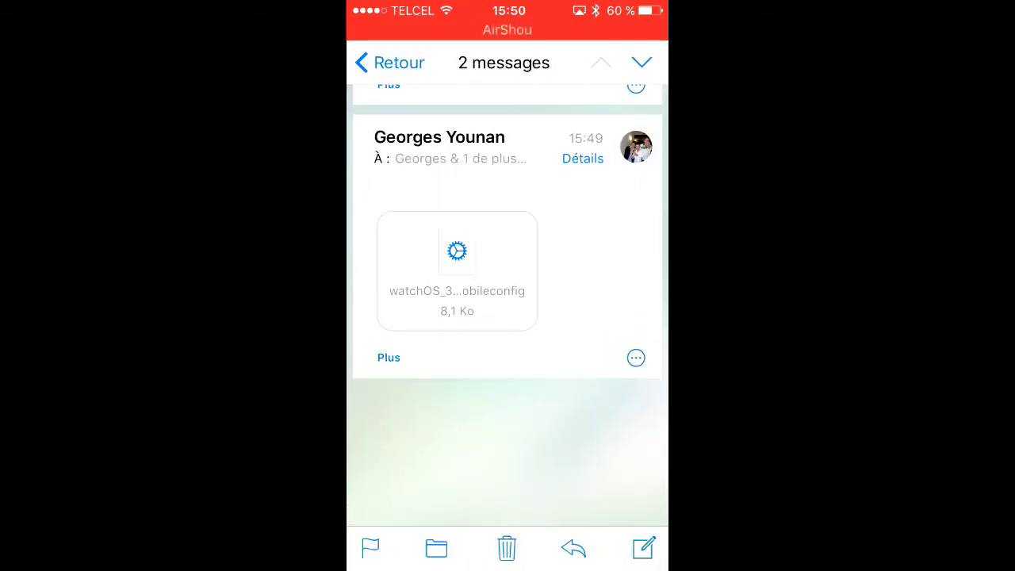
Step: Open the watchOS 3 .mobileconfig attachment to install it on the Apple Watch
{"action": "left_click", "coordinate": [457, 269]}
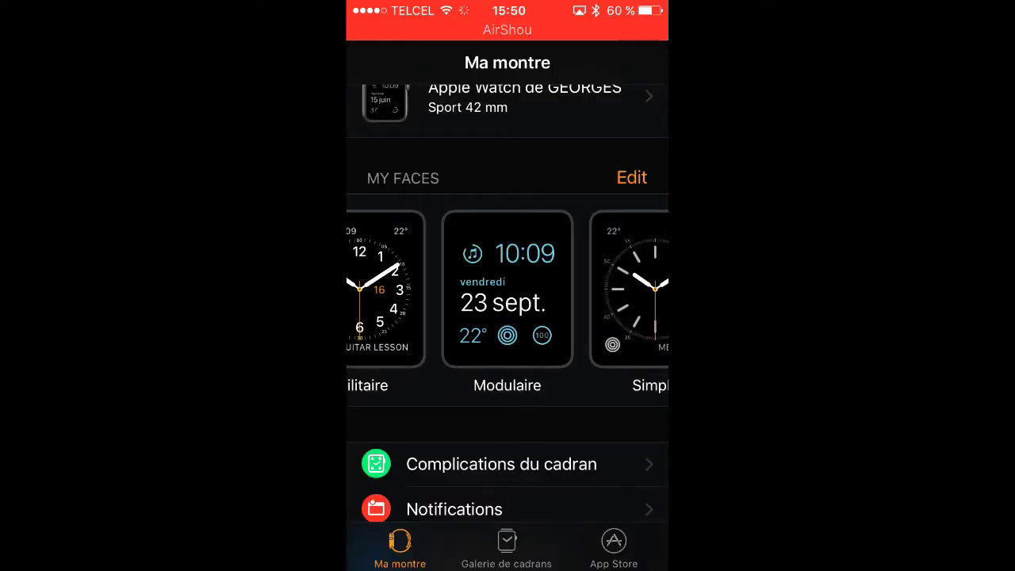
Step: Confirm in Général › Mise à jour logicielle that the watch runs watchOS 3.0, then go home
{"action": "scroll", "coordinate": [508, 301], "scroll_direction": "up", "scroll_amount": 2}
{"action": "scroll", "coordinate": [508, 302], "scroll_direction": "down", "scroll_amount": 10}
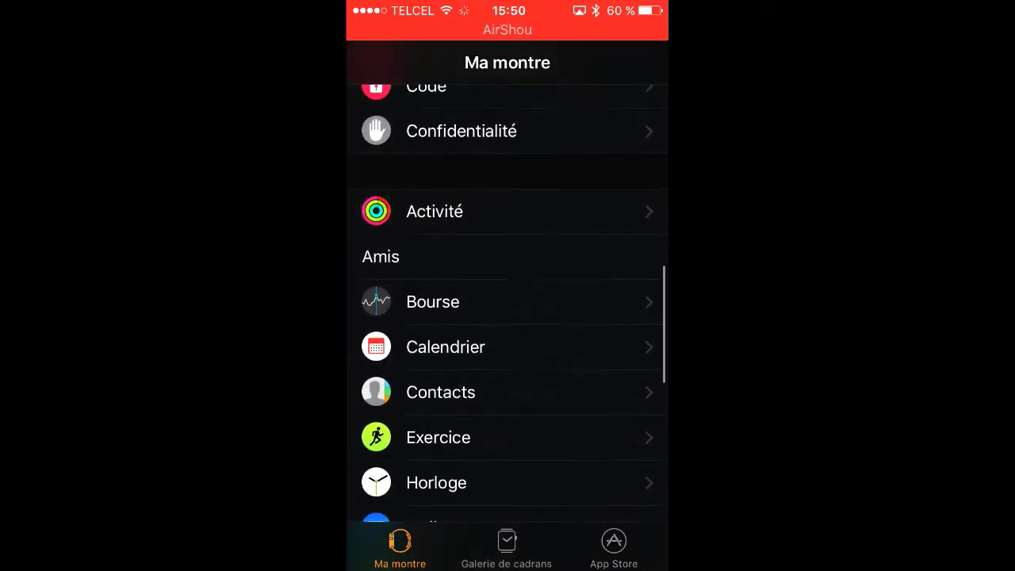
{"action": "scroll", "coordinate": [507, 302], "scroll_direction": "up", "scroll_amount": 3}
{"action": "left_click", "coordinate": [420, 121]}
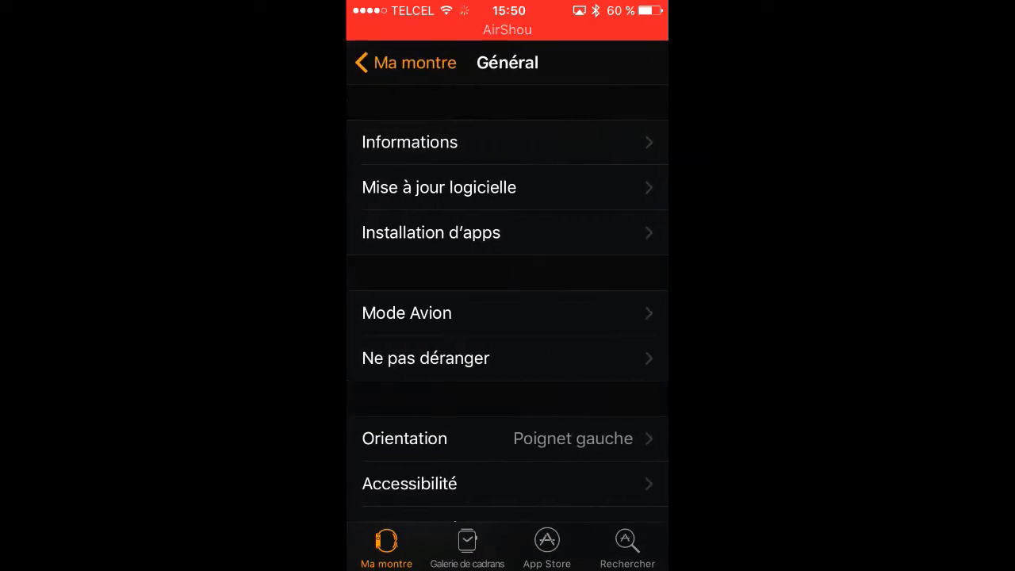
{"action": "left_click", "coordinate": [439, 187]}
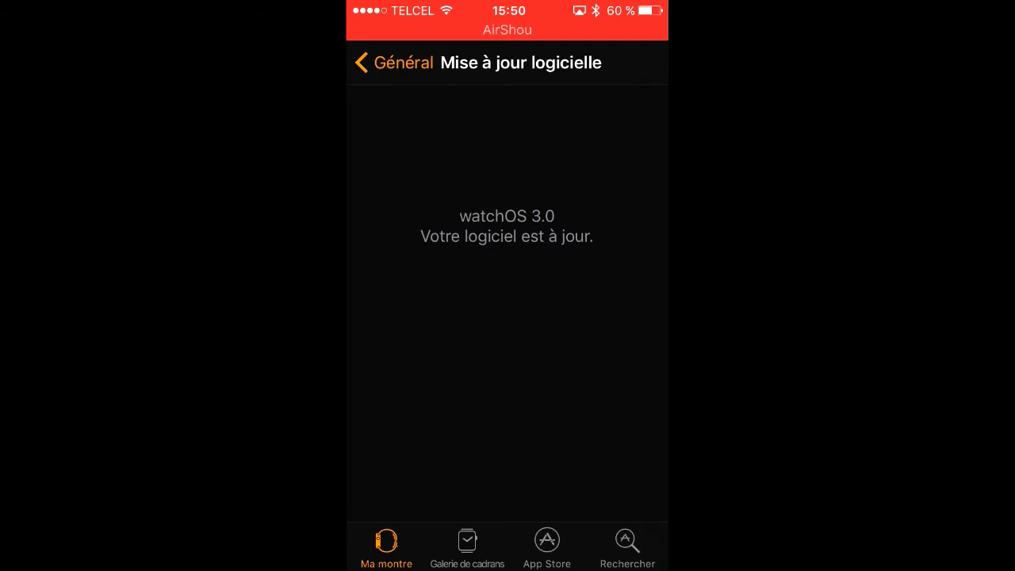
{"action": "left_click", "coordinate": [394, 63]}
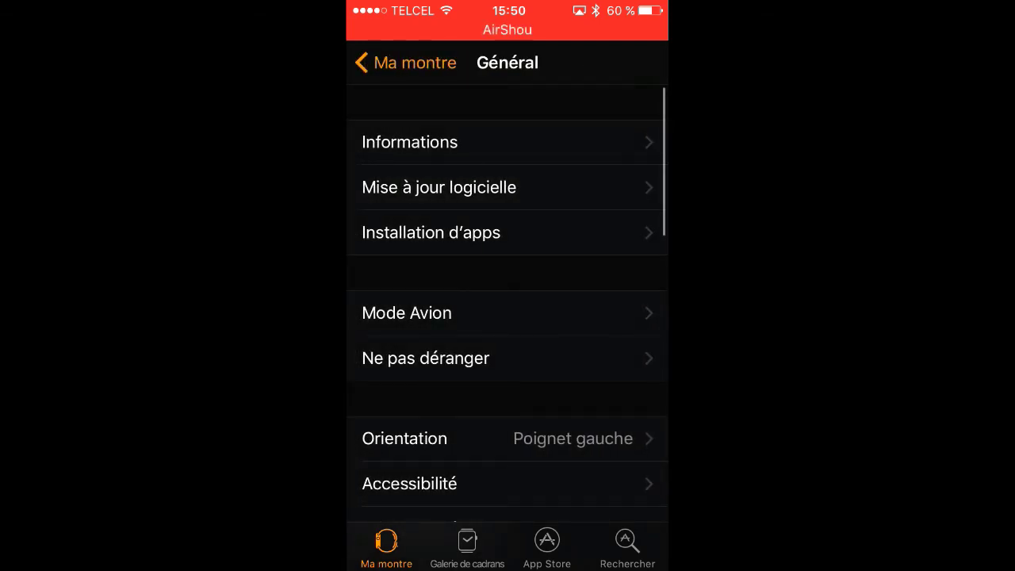
{"action": "key", "text": "super"}
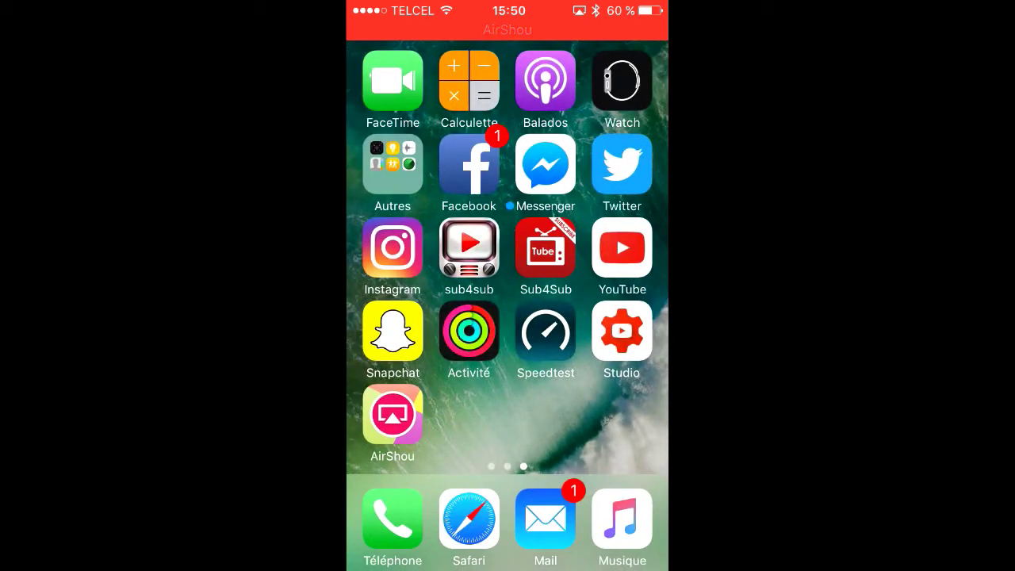
{"action": "left_click", "coordinate": [393, 414]}
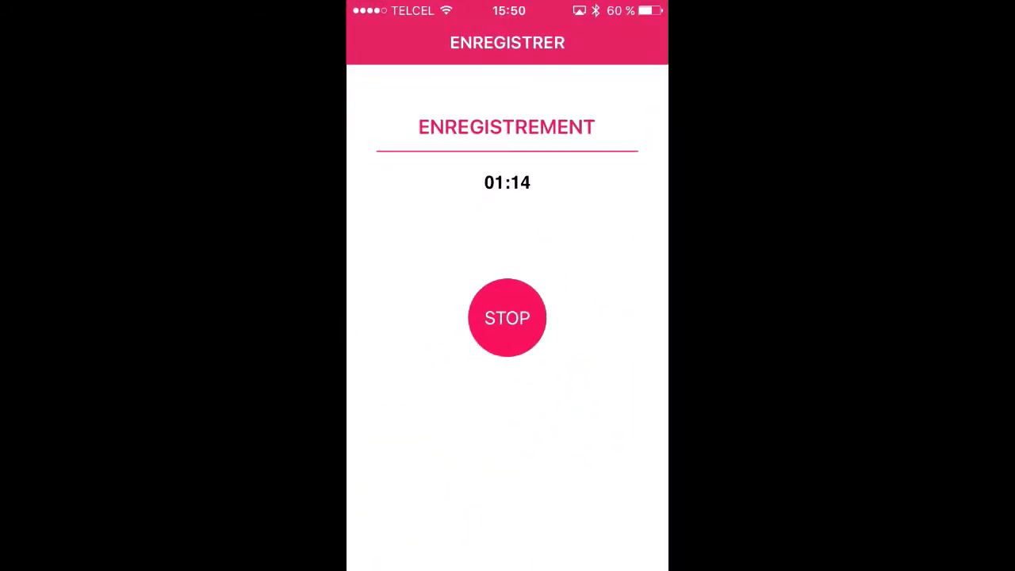